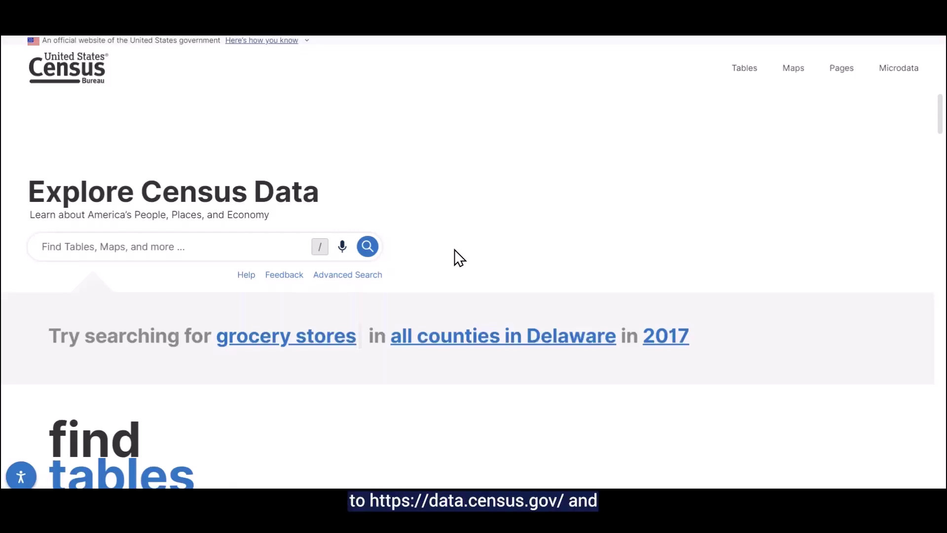
- In Advanced Search, set the Geography filter to County > Missouri > All Counties within Missouri
{"action": "left_click", "coordinate": [362, 281]}
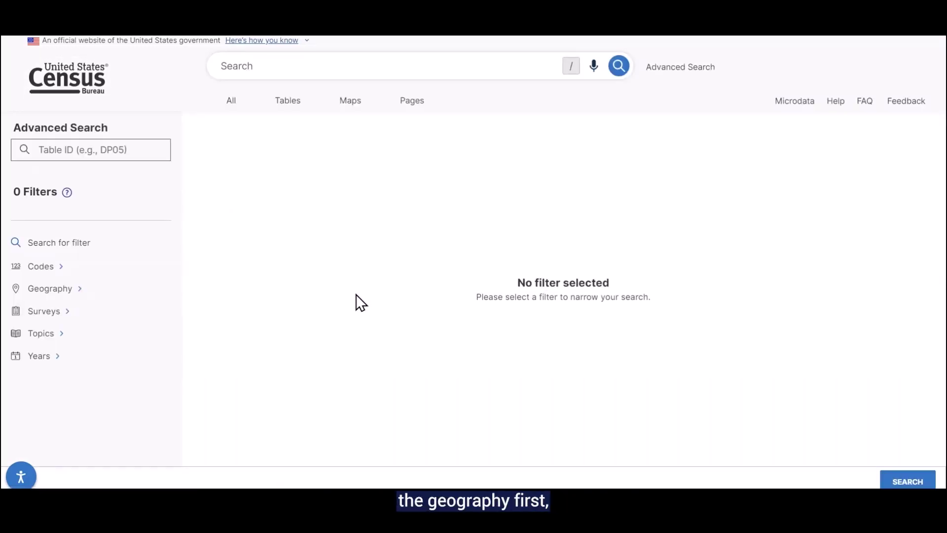
{"action": "left_click", "coordinate": [84, 291]}
{"action": "left_click", "coordinate": [312, 296]}
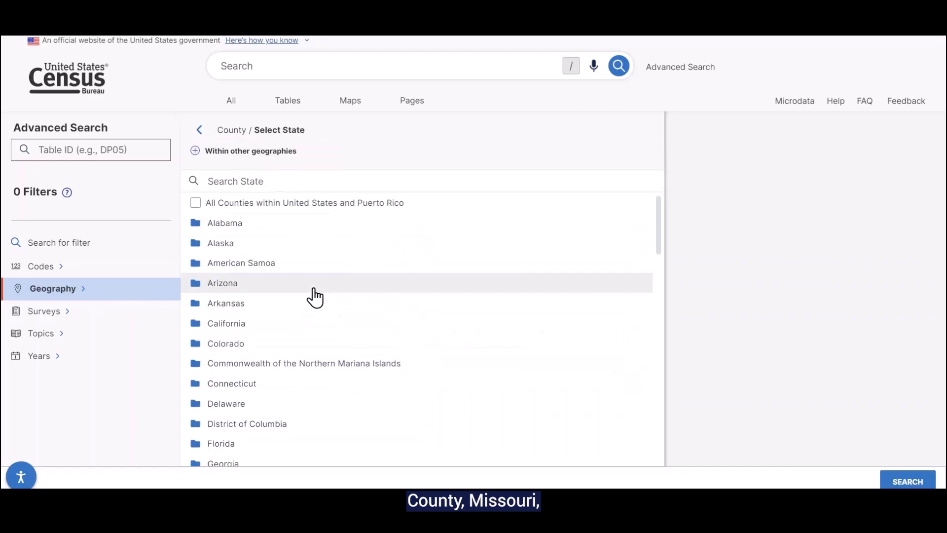
{"action": "scroll", "coordinate": [311, 297], "scroll_direction": "down", "scroll_amount": 10}
{"action": "left_click", "coordinate": [231, 248]}
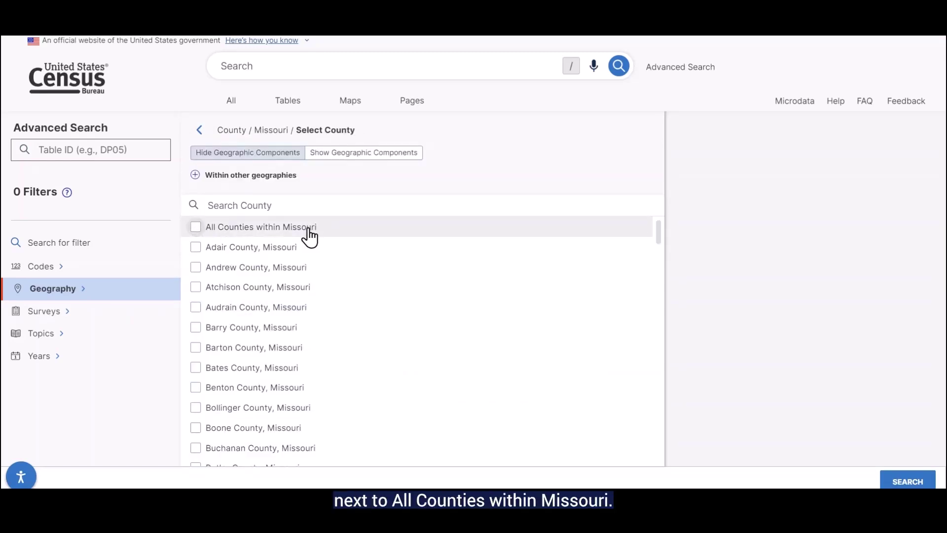
{"action": "left_click", "coordinate": [195, 228]}
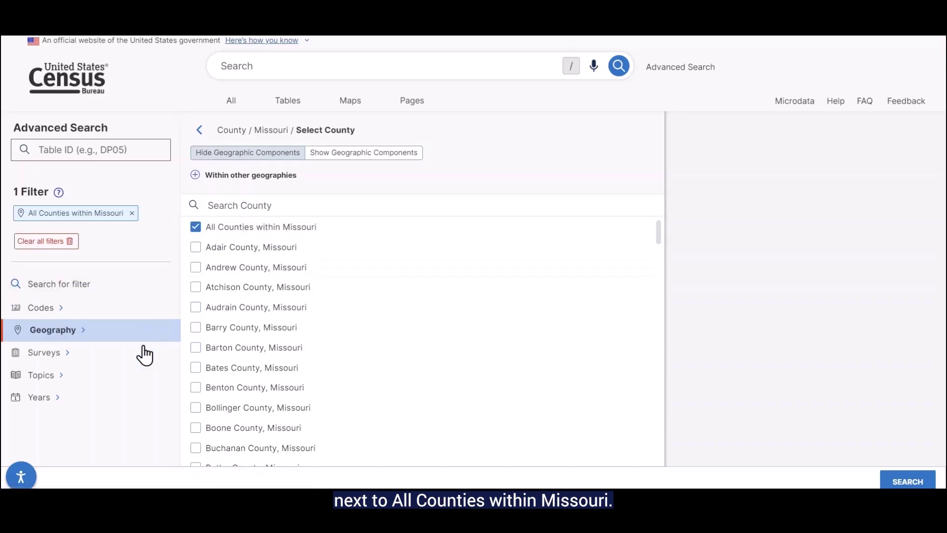
{"action": "left_click", "coordinate": [120, 381]}
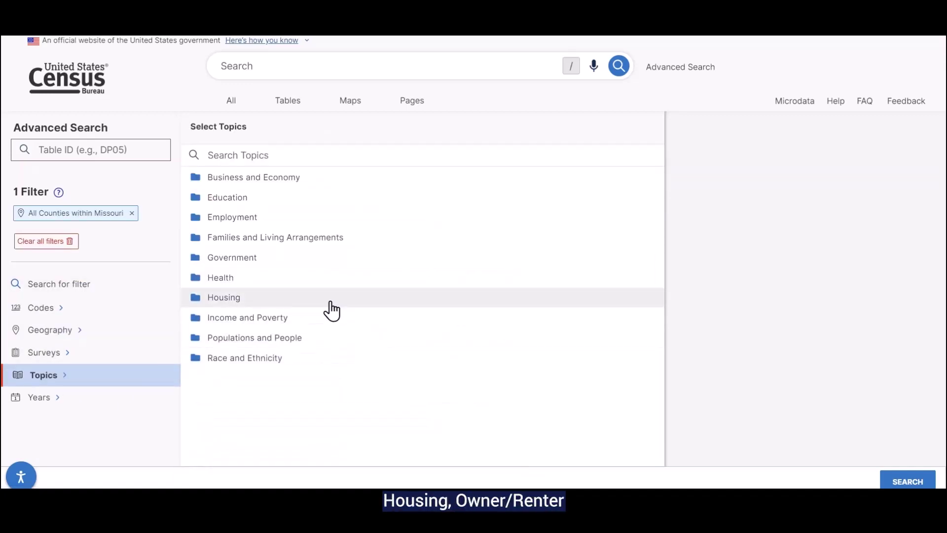
- Add the Housing > Owner/Renter (Tenure) topic filter
{"action": "left_click", "coordinate": [281, 302]}
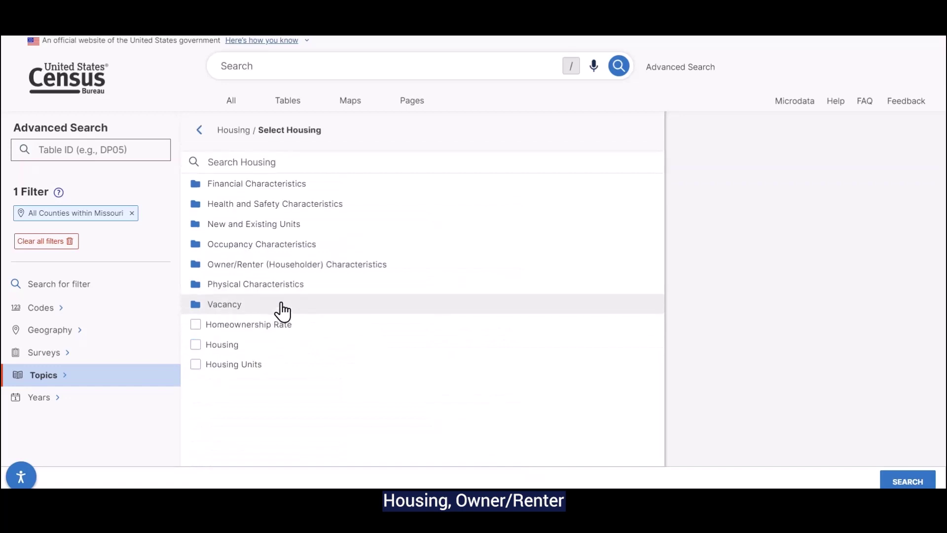
{"action": "left_click", "coordinate": [398, 266]}
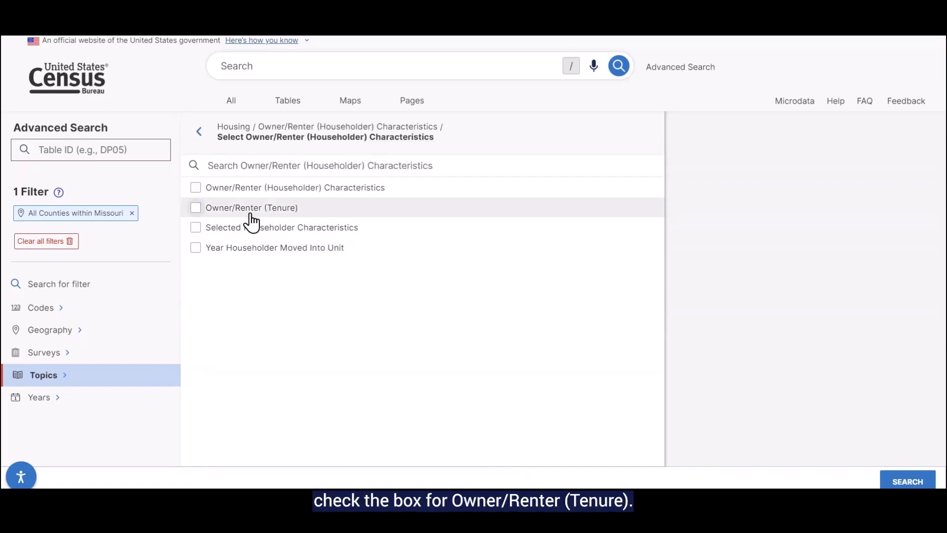
{"action": "left_click", "coordinate": [195, 207]}
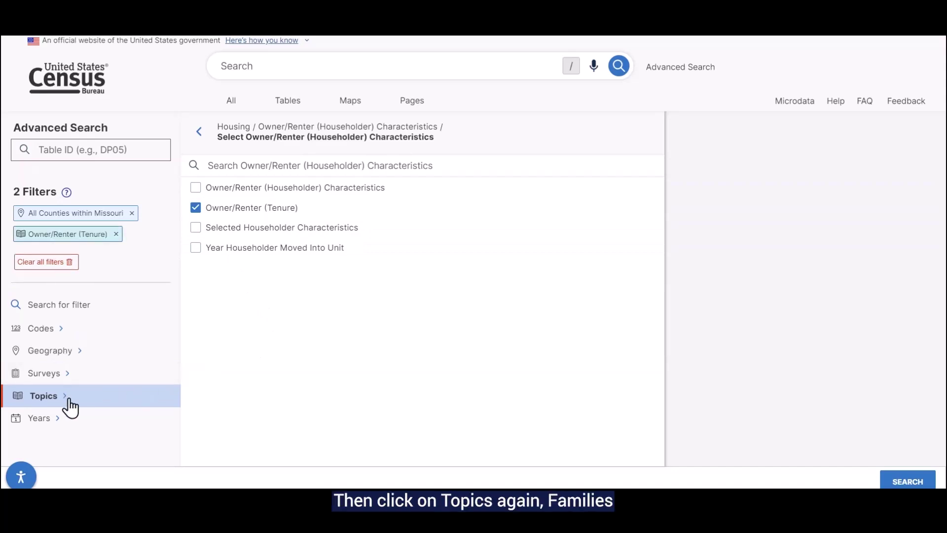
- Add the Families and Living Arrangements > Children topic filter and run the search
{"action": "left_click", "coordinate": [70, 401]}
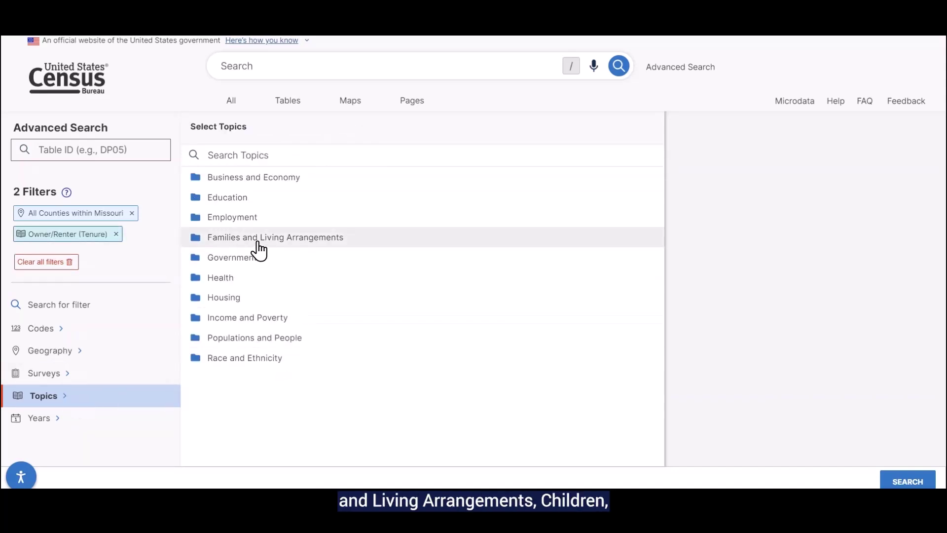
{"action": "left_click", "coordinate": [339, 239]}
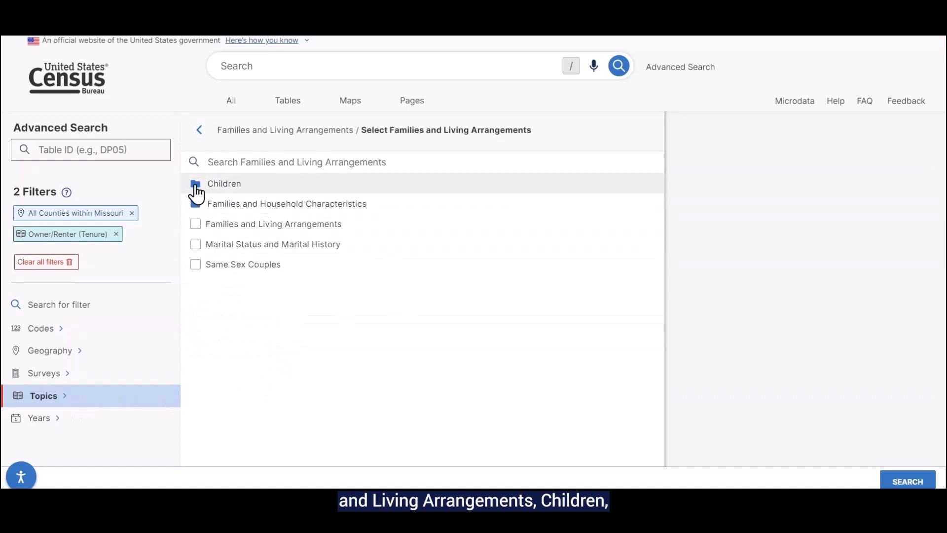
{"action": "left_click", "coordinate": [196, 187]}
{"action": "left_click", "coordinate": [196, 204]}
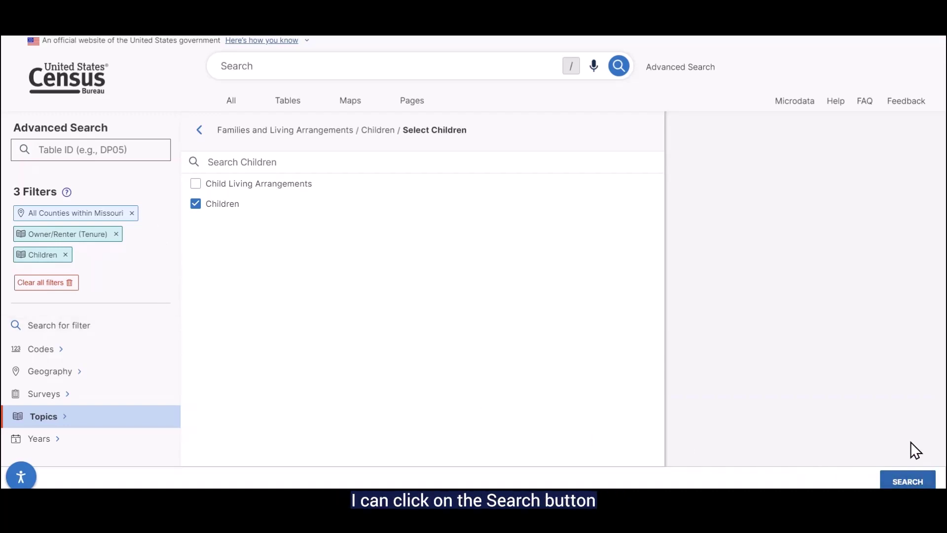
{"action": "left_click", "coordinate": [927, 482]}
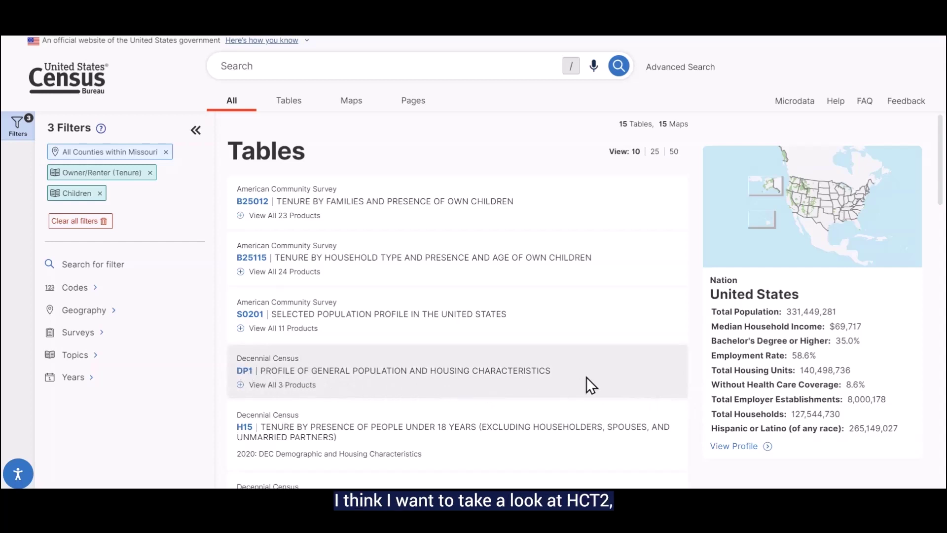
- Open table HCT2, Tenure by Presence and Age of Own Children, from the Tables results
{"action": "scroll", "coordinate": [586, 377], "scroll_direction": "down", "scroll_amount": 3}
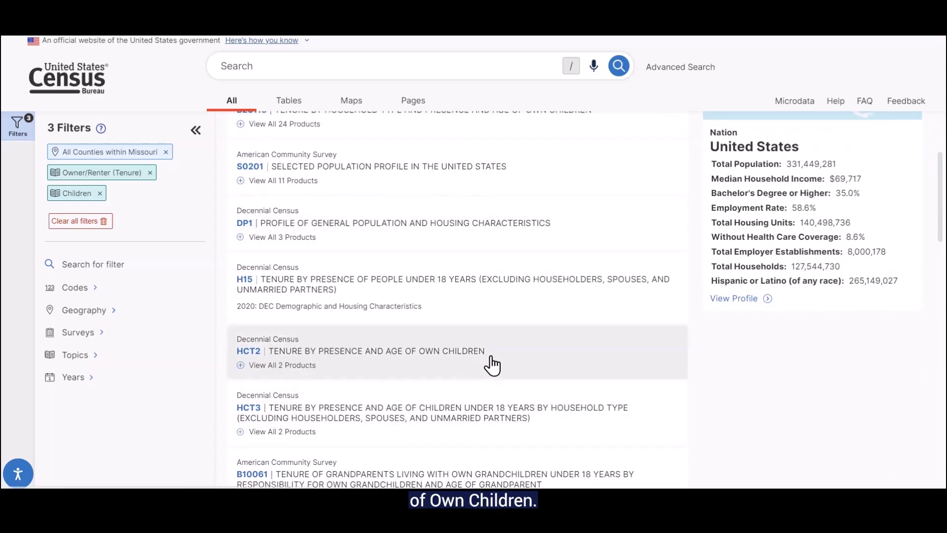
{"action": "left_click", "coordinate": [522, 346]}
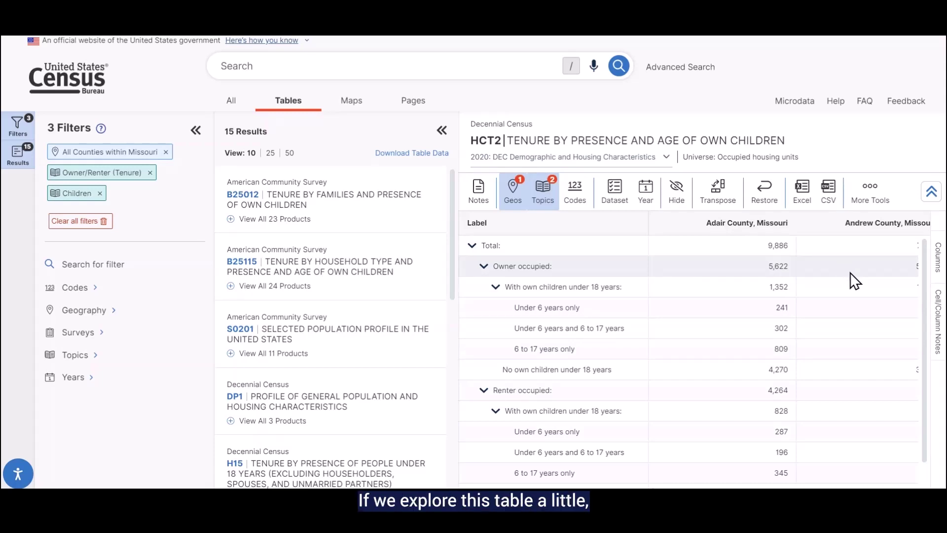
{"action": "left_click", "coordinate": [660, 159]}
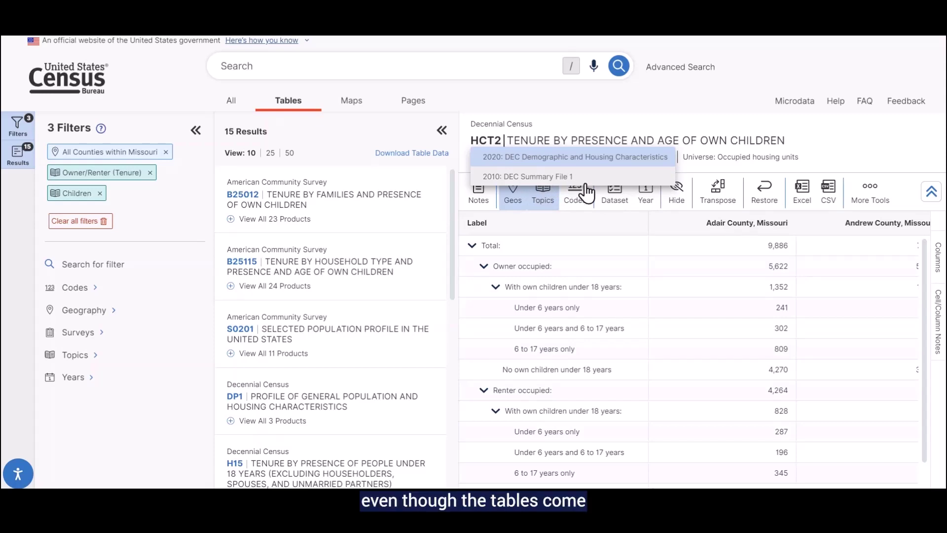
{"action": "left_click", "coordinate": [641, 178]}
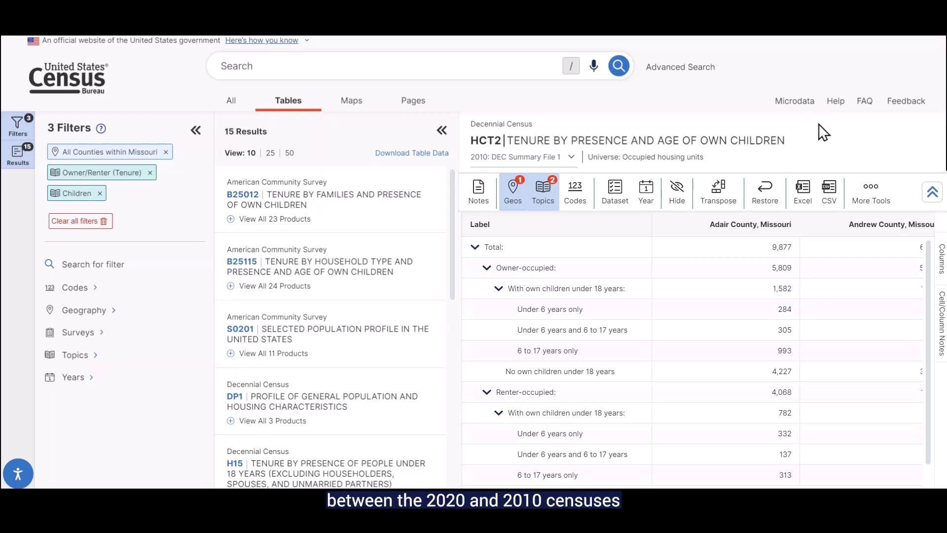
{"action": "left_click", "coordinate": [573, 158]}
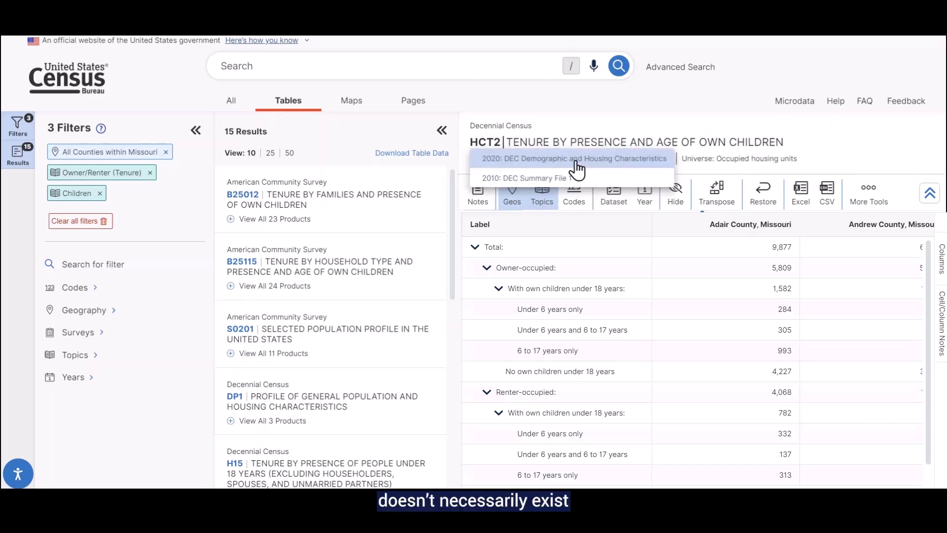
{"action": "left_click", "coordinate": [576, 161]}
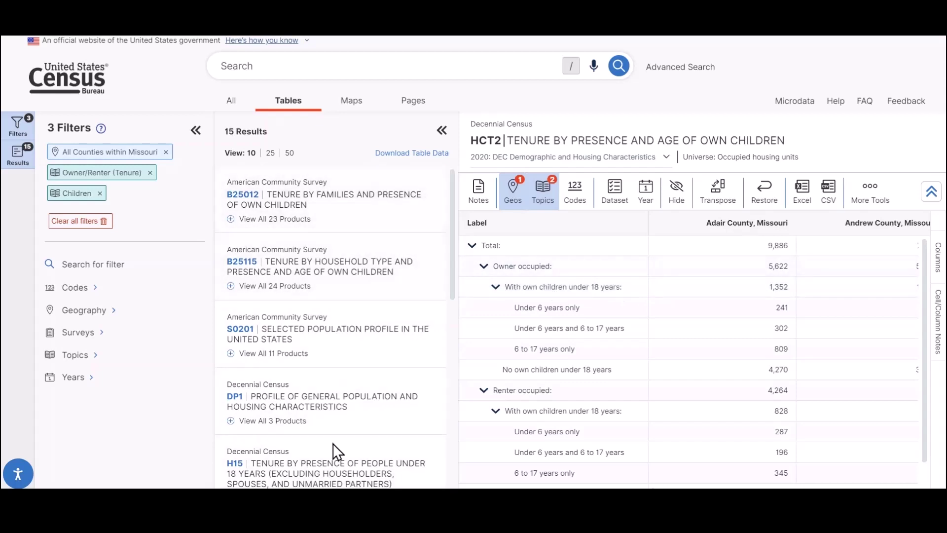
- Open table H15, Tenure by Presence of People Under 18 Years, and check its available releases
{"action": "scroll", "coordinate": [348, 294], "scroll_direction": "down", "scroll_amount": 3}
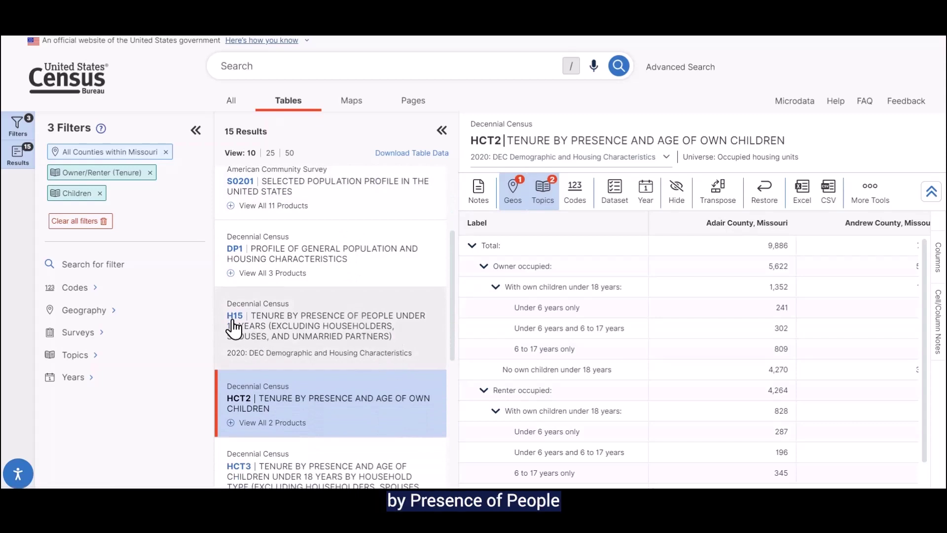
{"action": "left_click", "coordinate": [395, 340]}
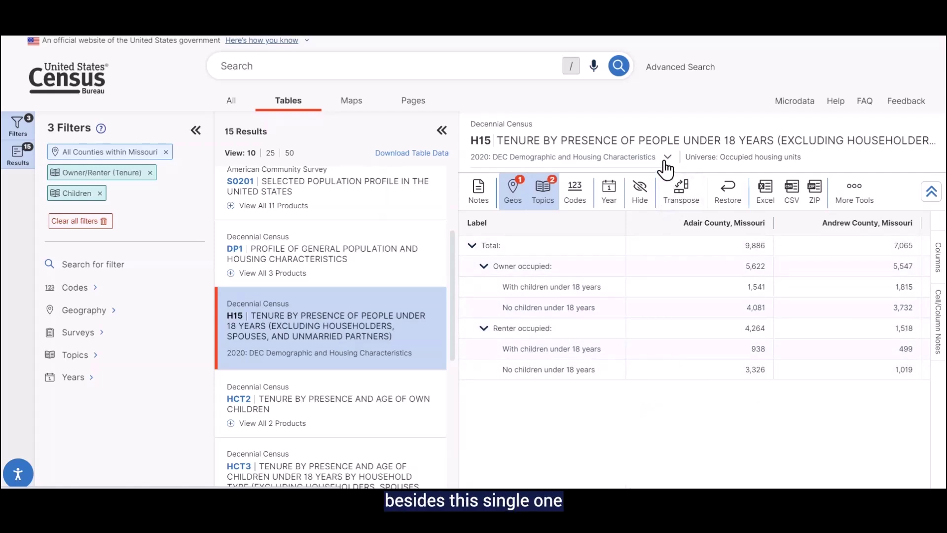
{"action": "left_click", "coordinate": [665, 159]}
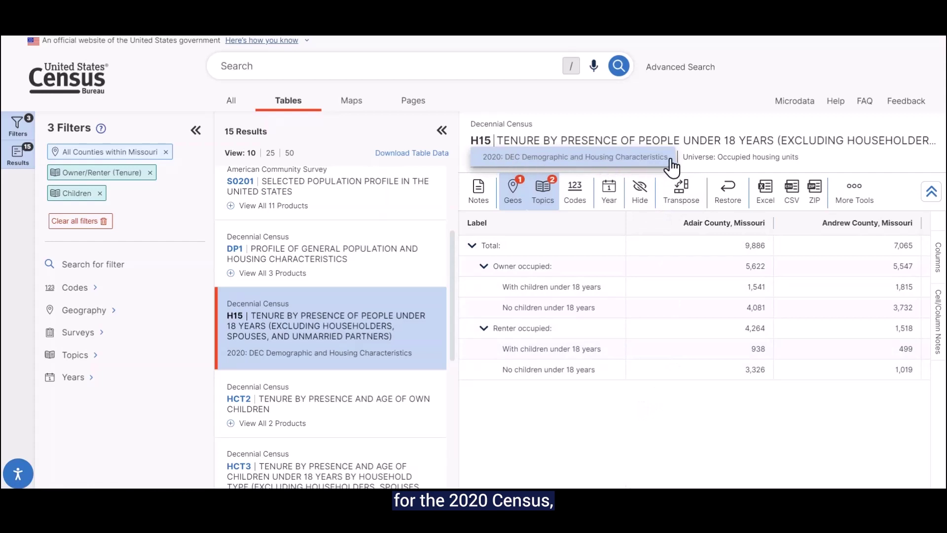
{"action": "left_click", "coordinate": [671, 160]}
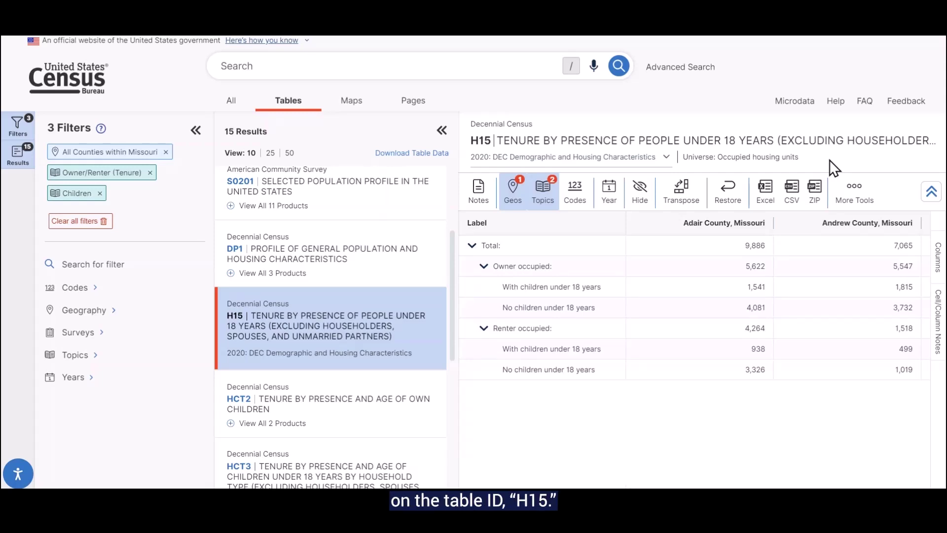
- Search for H15 and confirm the table is offered only for the 2020 Census
{"action": "left_click", "coordinate": [463, 68]}
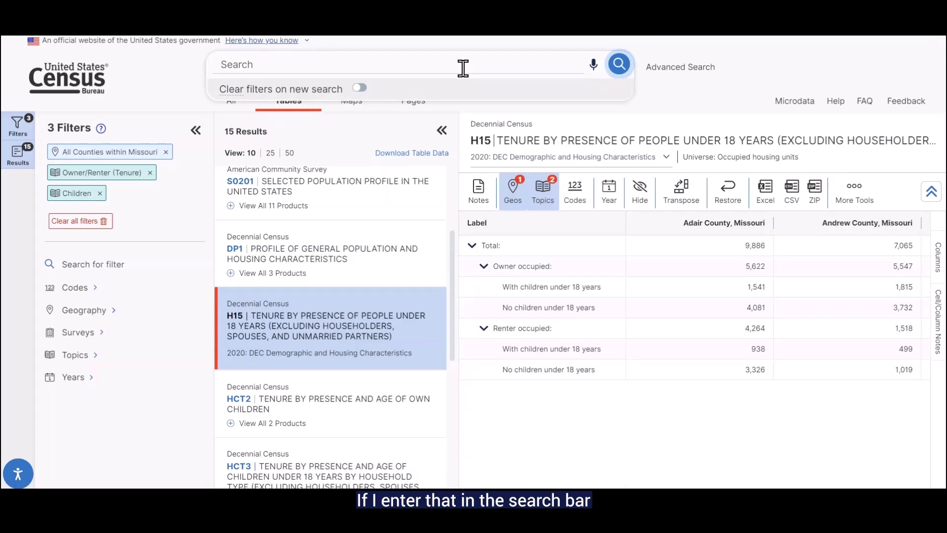
{"action": "type", "text": "H"}
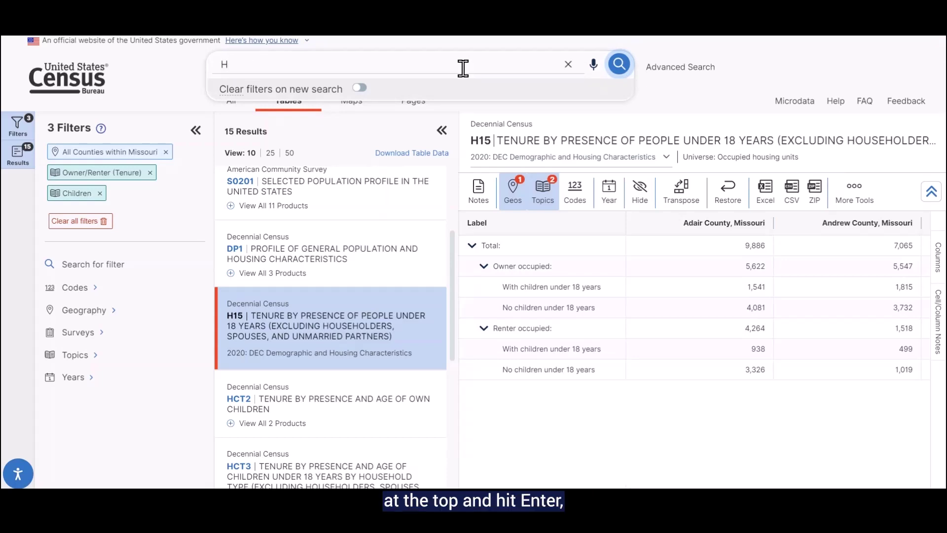
{"action": "type", "text": "15"}
{"action": "key", "text": "Return"}
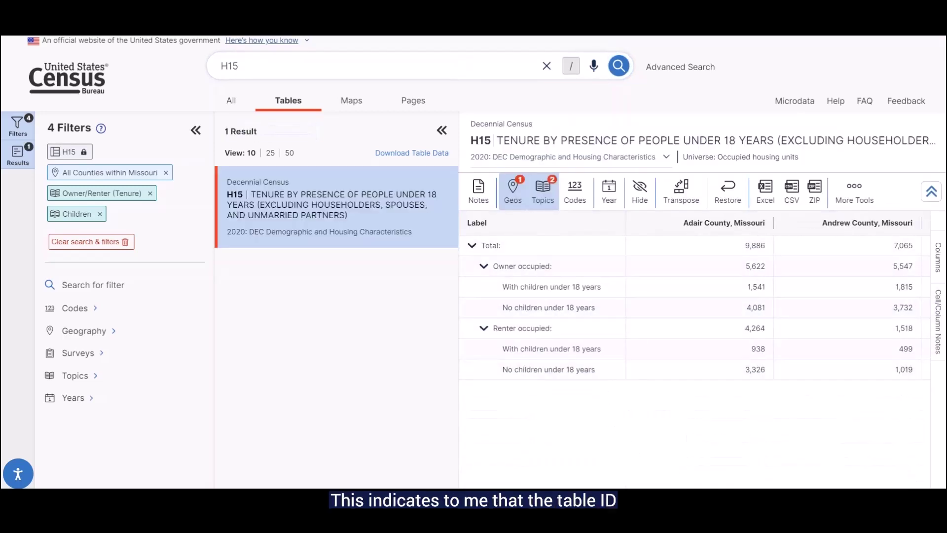
{"action": "left_click", "coordinate": [629, 158]}
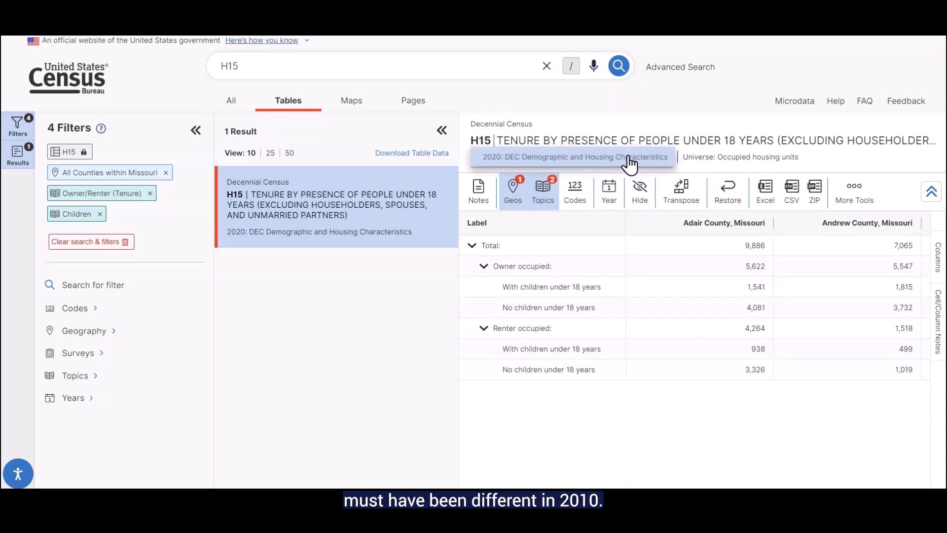
{"action": "left_click", "coordinate": [642, 159]}
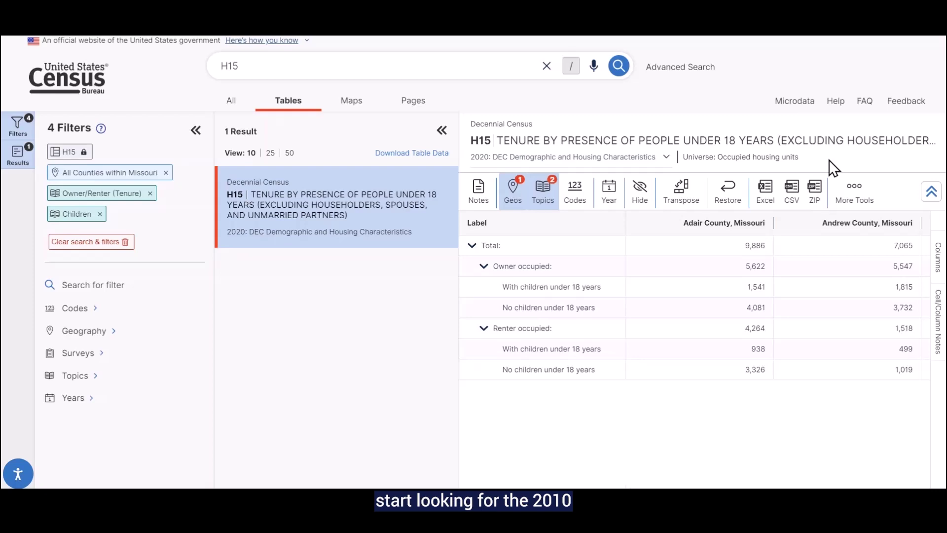
{"action": "left_click", "coordinate": [388, 64]}
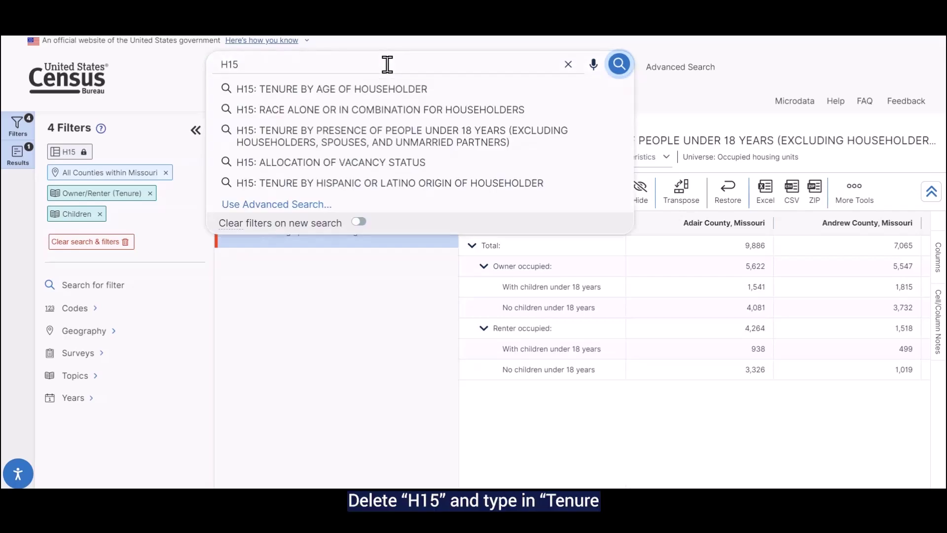
- Search 'tenure by presence of people under 18 years' and open the 2010 Census table H19
{"action": "key", "text": "BackSpace"}
{"action": "key", "text": "BackSpace"}
{"action": "key", "text": "BackSpace"}
{"action": "type", "text": "tenure"}
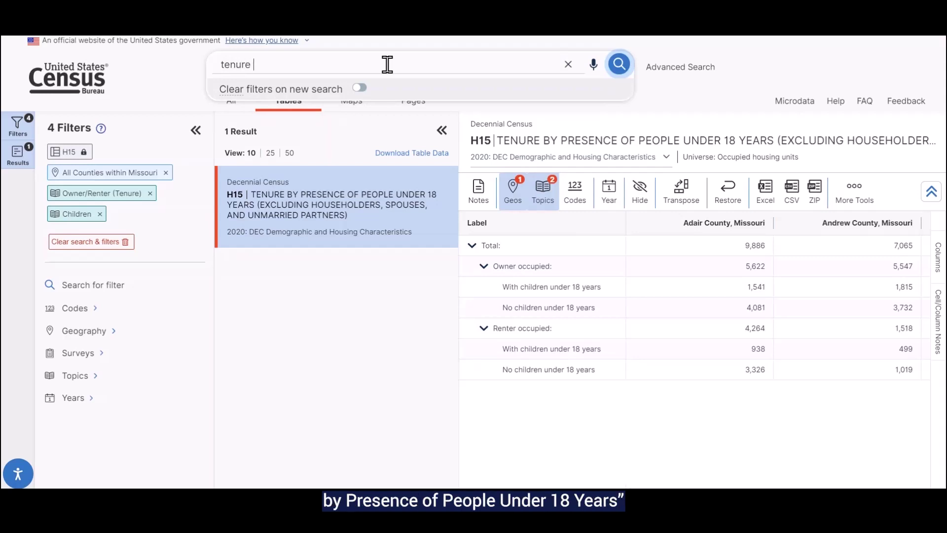
{"action": "type", "text": " by pre"}
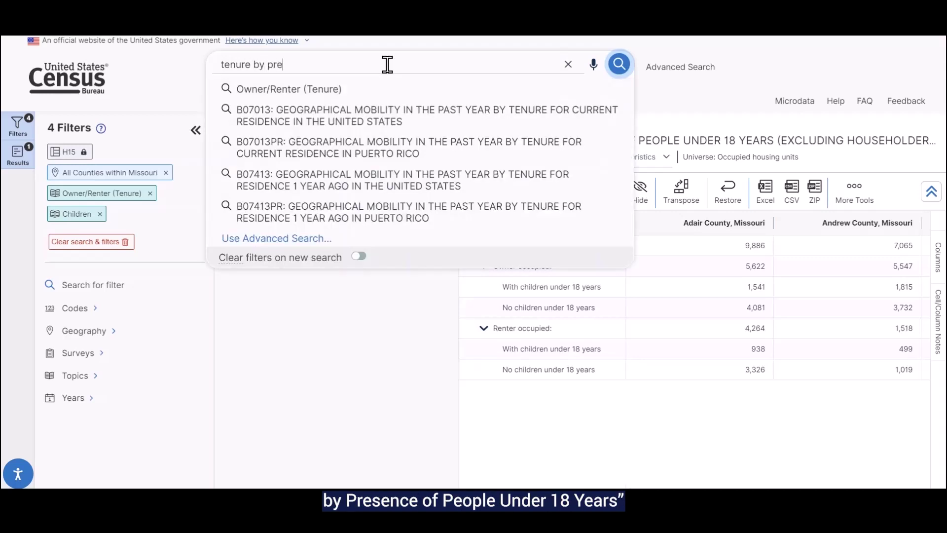
{"action": "type", "text": "sence of peo"}
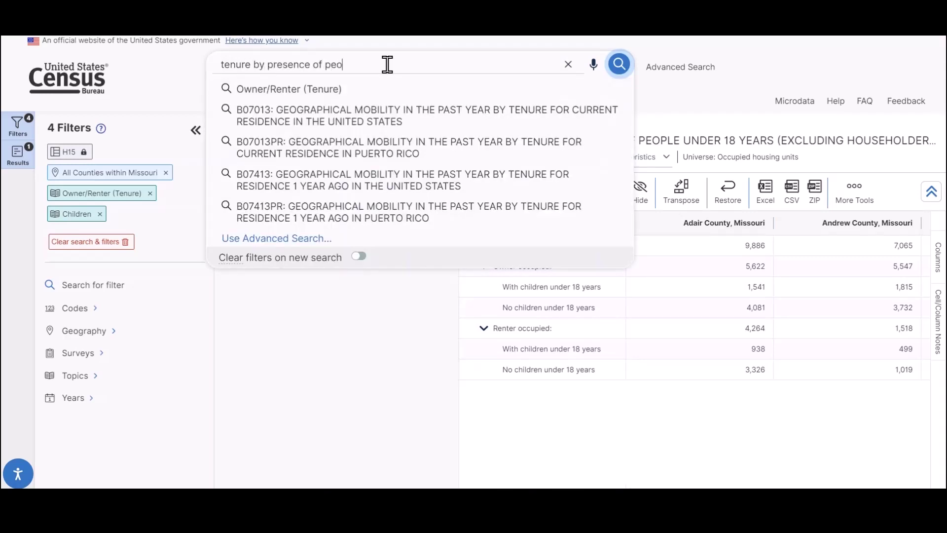
{"action": "type", "text": "ple under 18 years"}
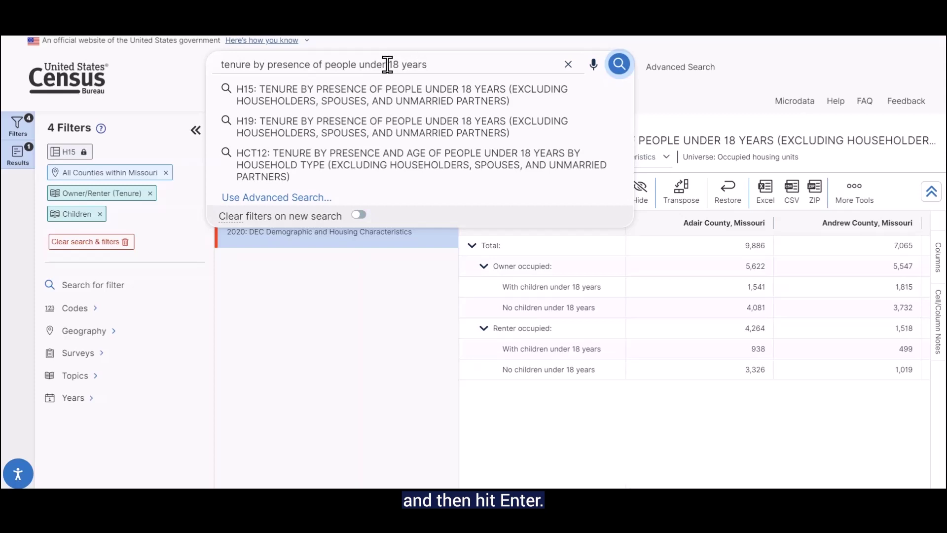
{"action": "key", "text": "Return"}
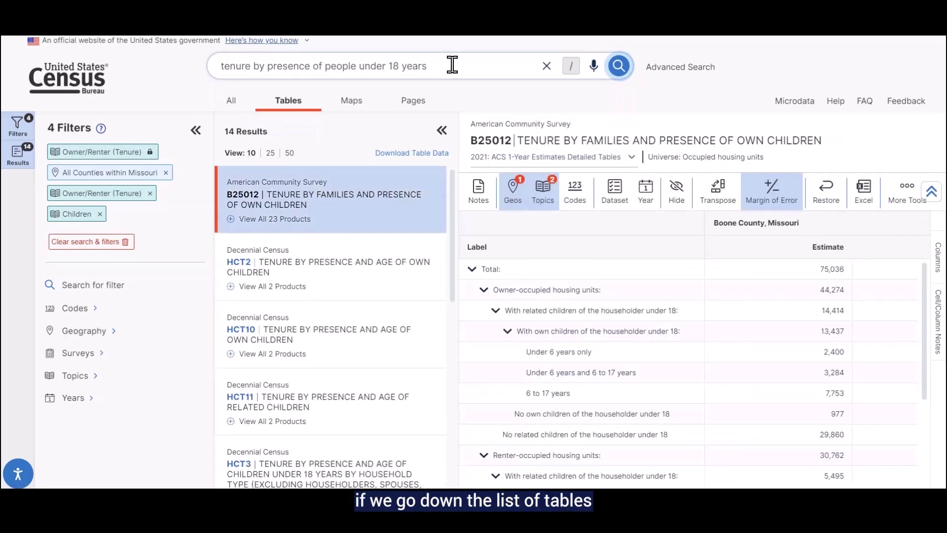
{"action": "scroll", "coordinate": [319, 236], "scroll_direction": "down", "scroll_amount": 1}
{"action": "scroll", "coordinate": [319, 237], "scroll_direction": "down", "scroll_amount": 7}
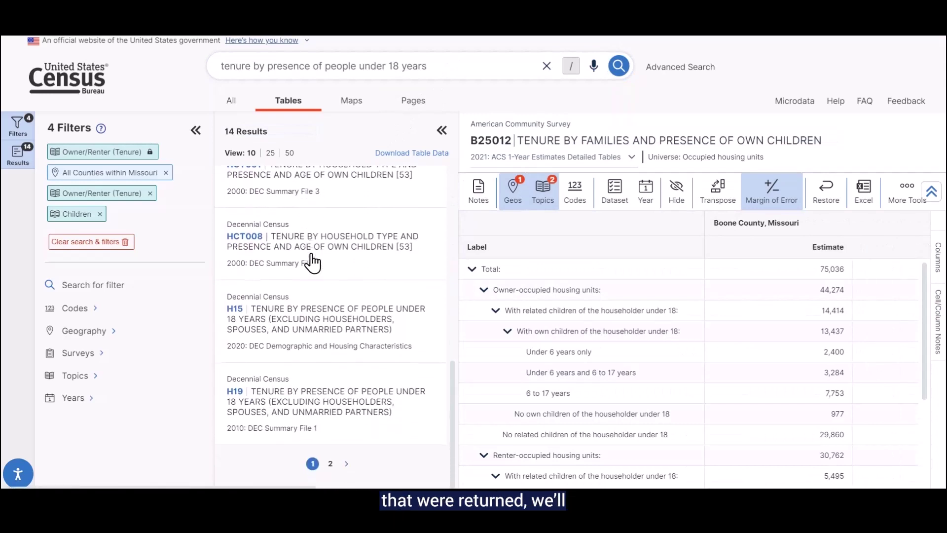
{"action": "left_click", "coordinate": [296, 413]}
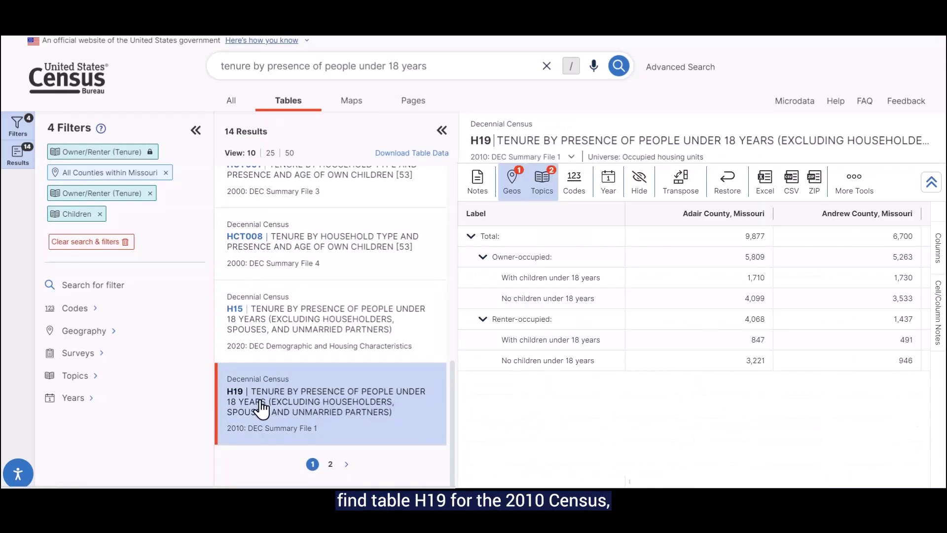